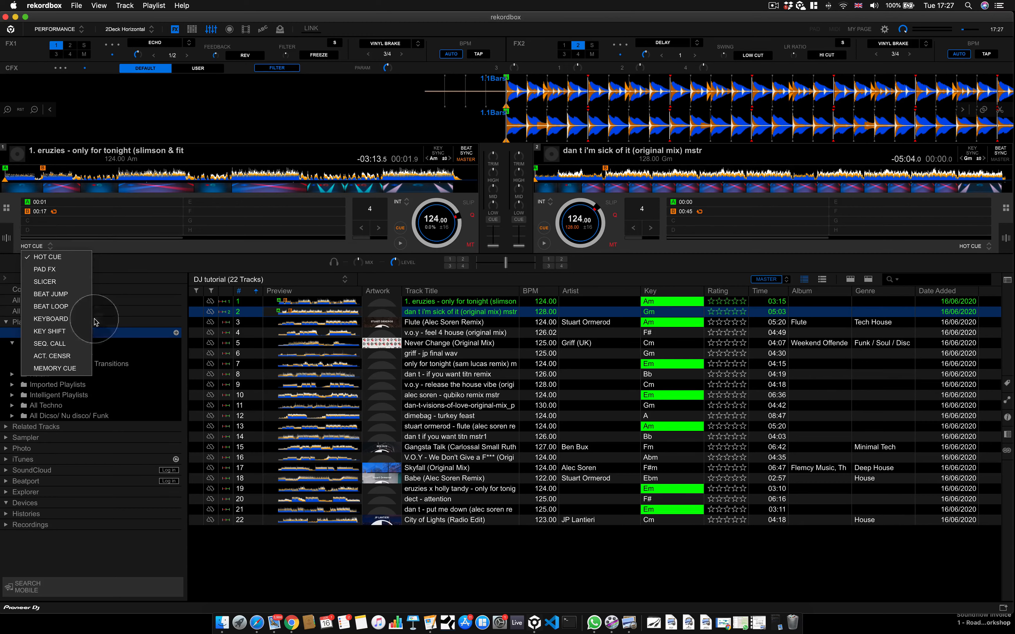
Switch the performance pads of both decks from hot cues to Memory Cue mode
left_click(54, 368)
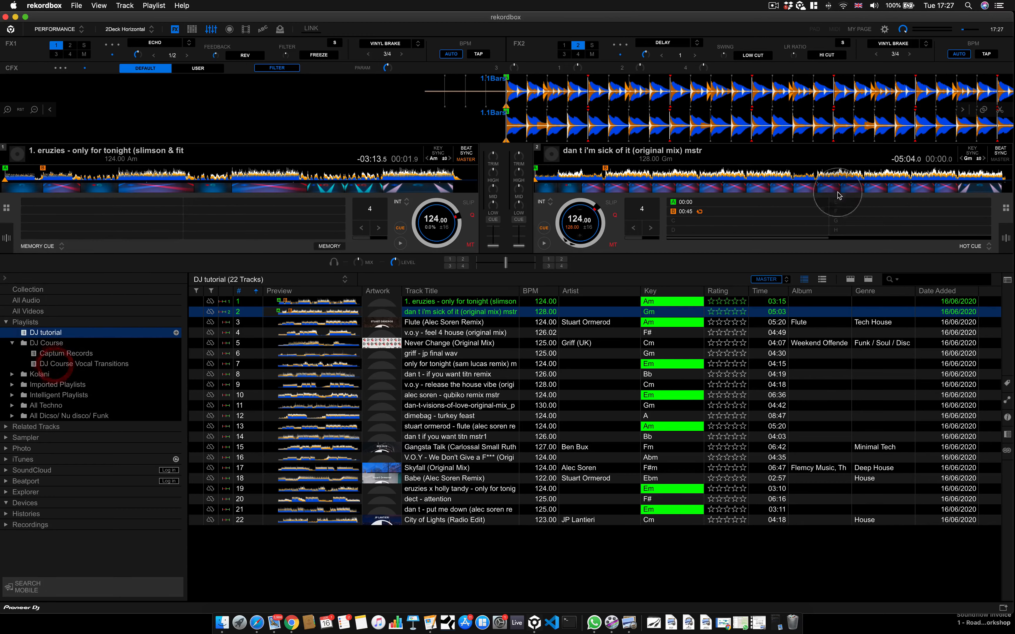
left_click(972, 246)
left_click(973, 369)
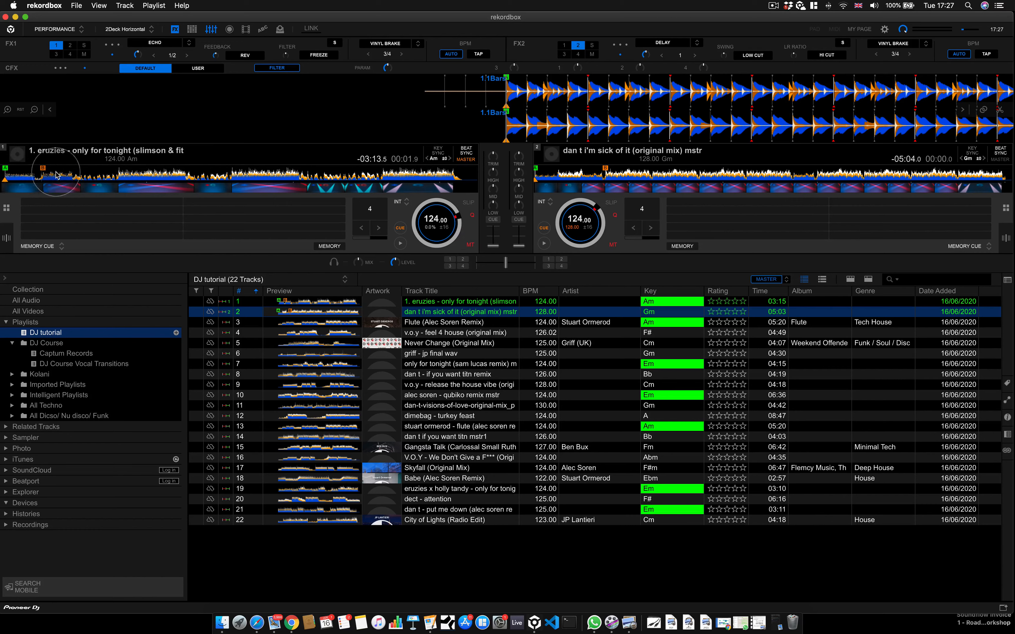
Store memory cues on deck 1 at the first drop (00:48.383) and at the track's first beat (00:01.932)
left_click(120, 176)
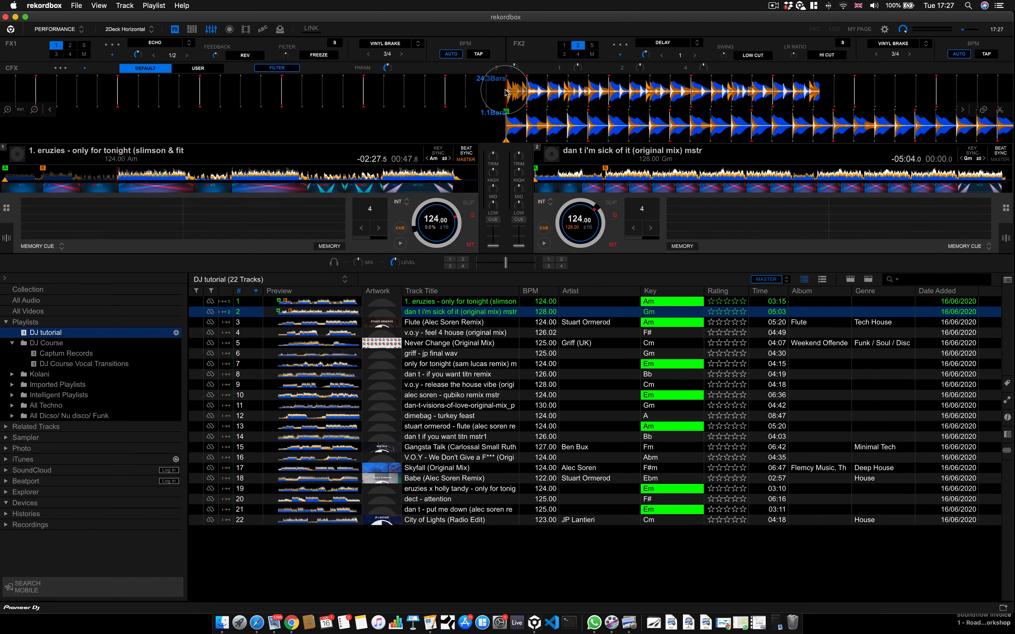
left_click_drag(484, 94, 466, 94)
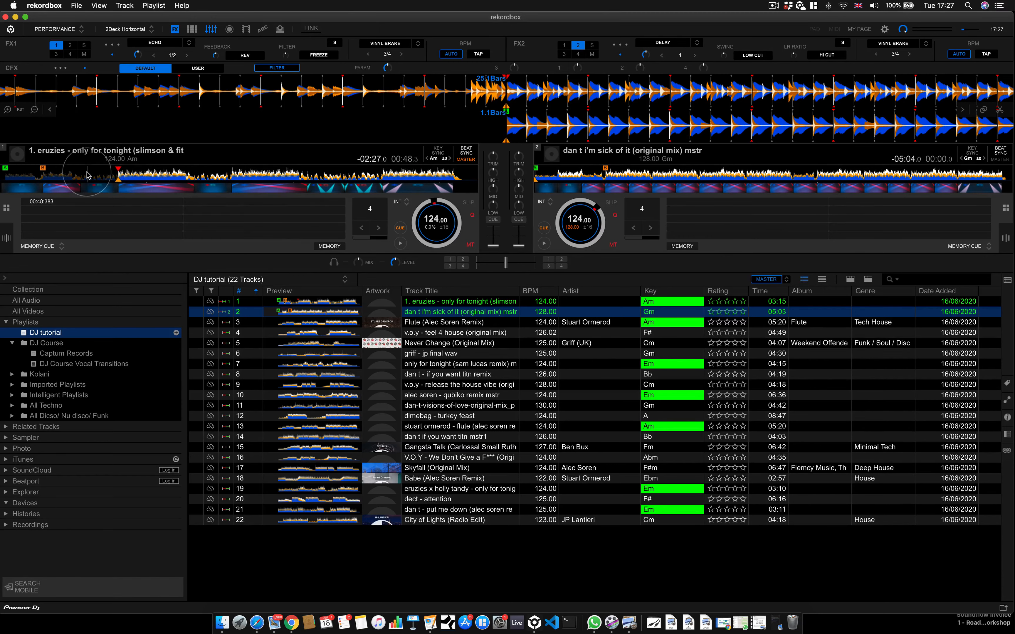
left_click(38, 173)
left_click_drag(524, 92, 442, 91)
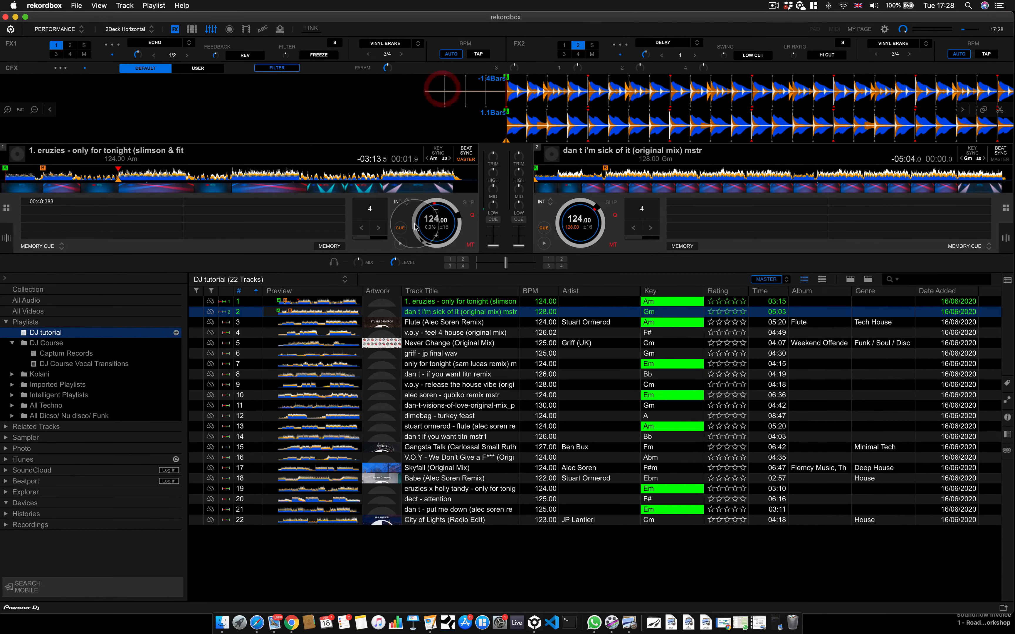
left_click(402, 230)
left_click(328, 247)
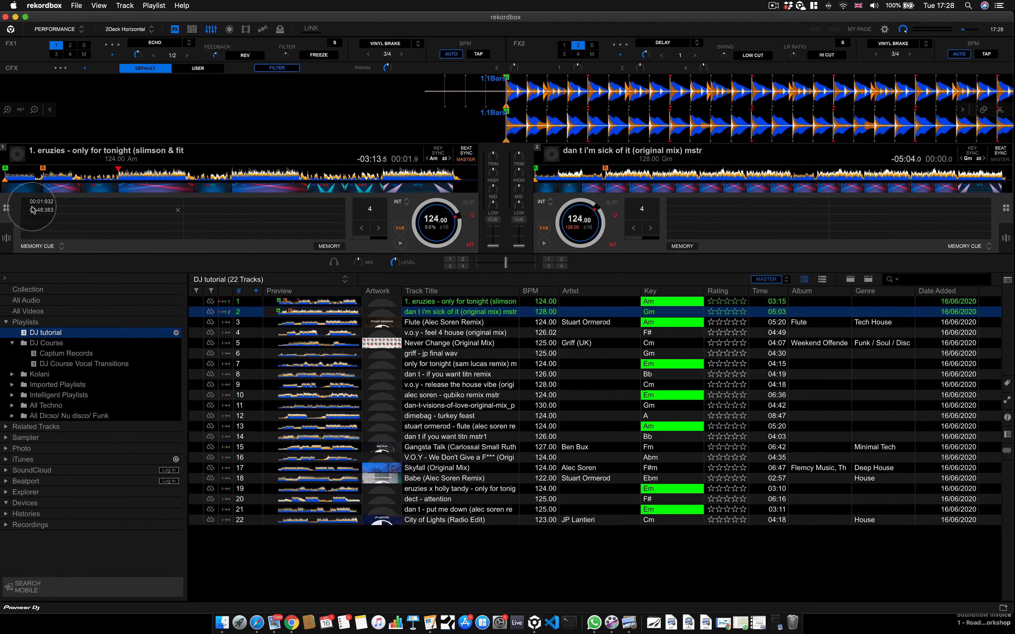
left_click(26, 205)
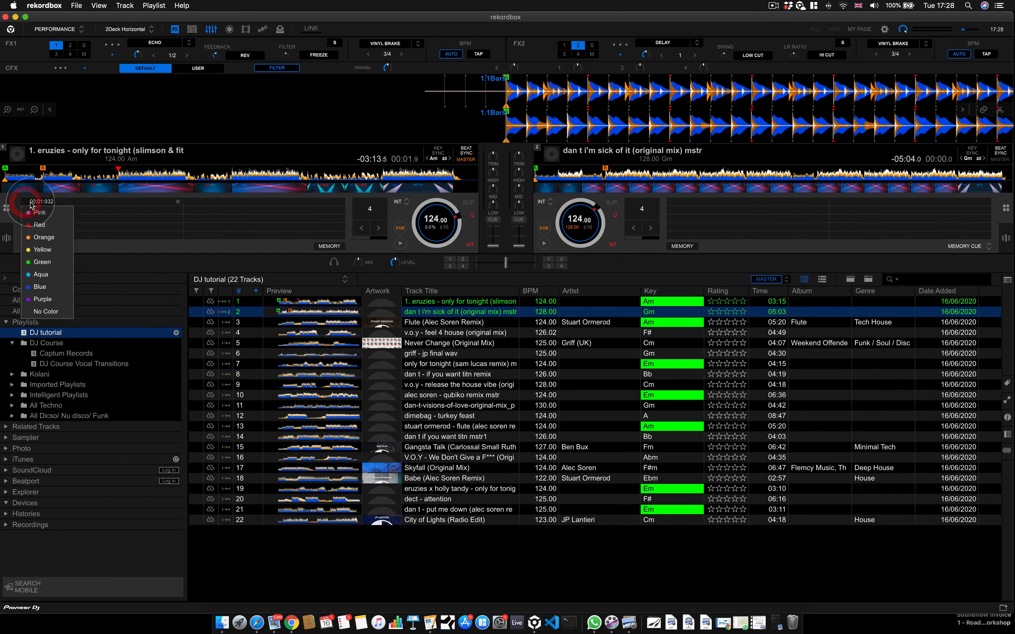
left_click(25, 205)
left_click(25, 204)
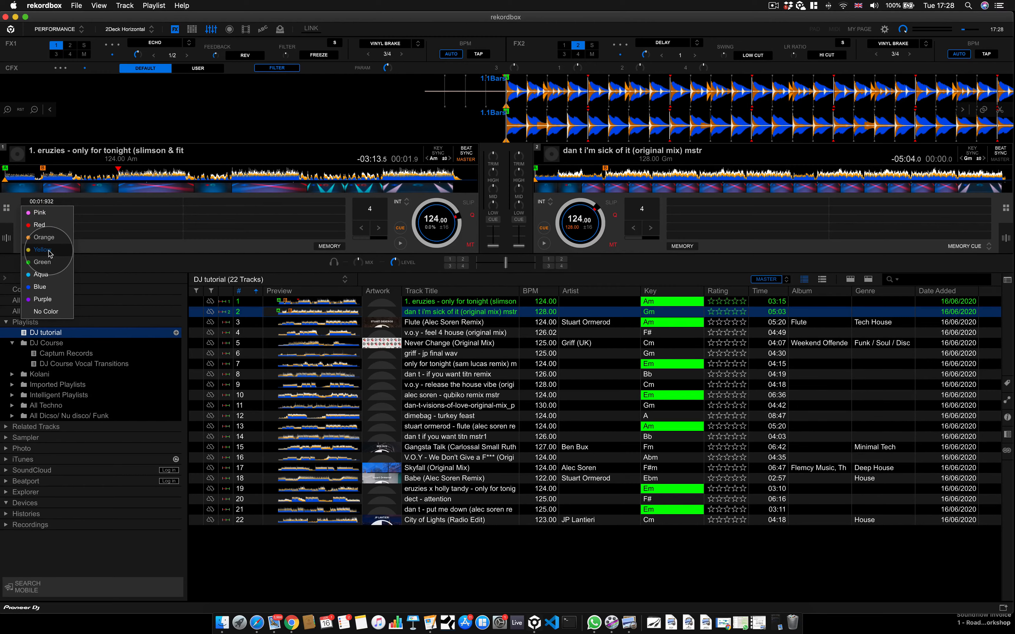
Store a memory cue on deck 1 where the first drop ends (01:15.480) and colour it yellow
left_click(187, 179)
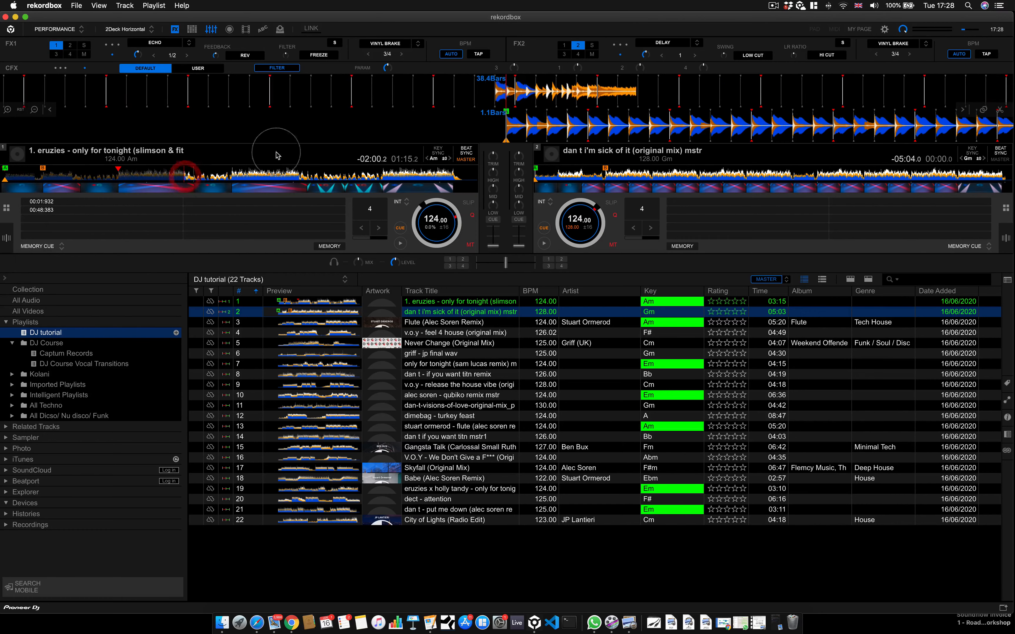
left_click(400, 228)
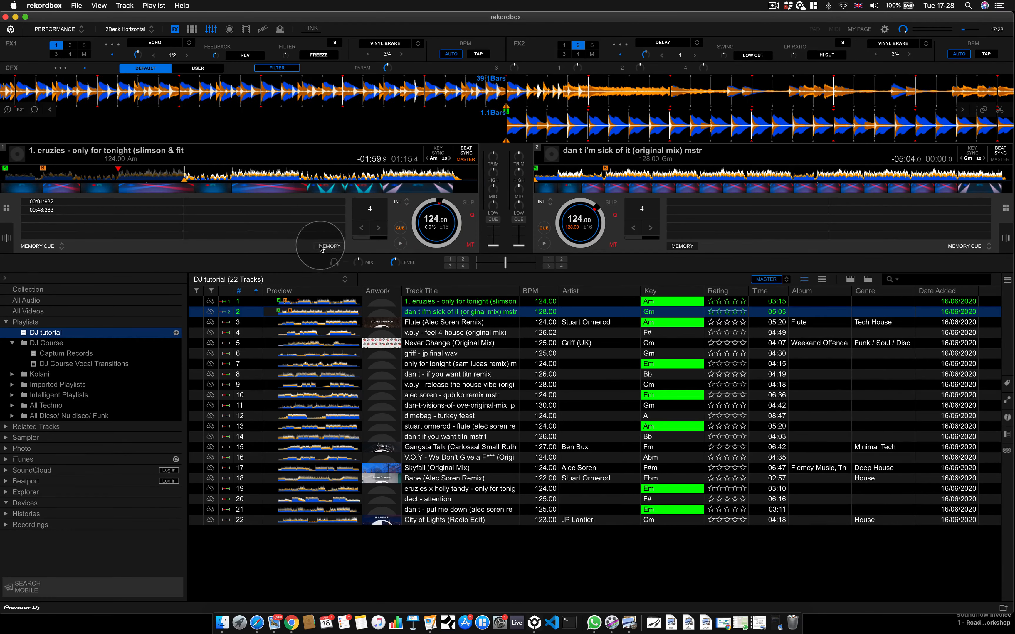
left_click(330, 247)
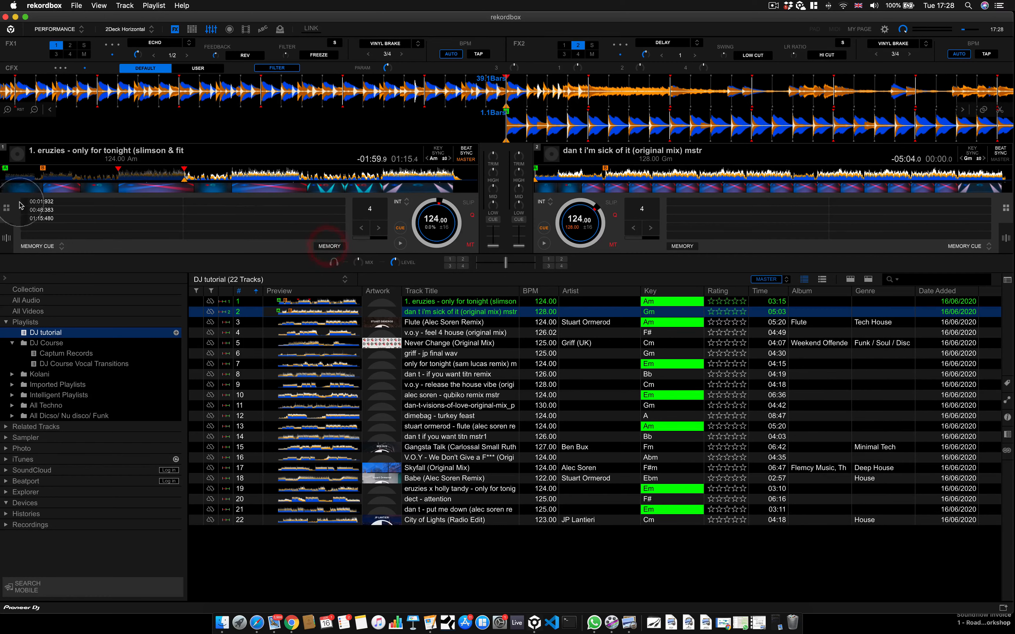
left_click(26, 219)
left_click(26, 218)
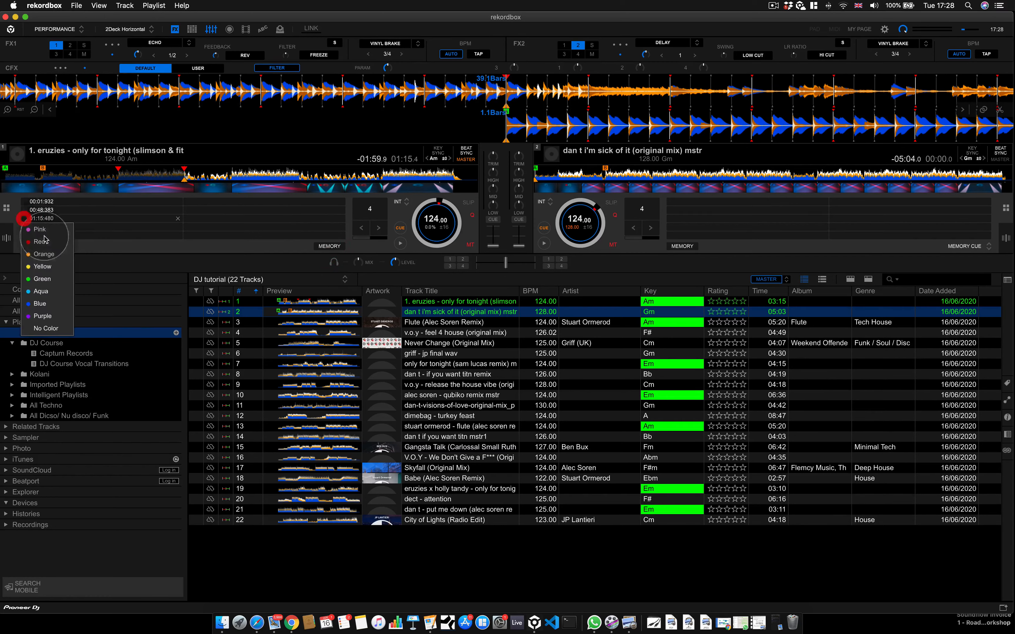
left_click(42, 266)
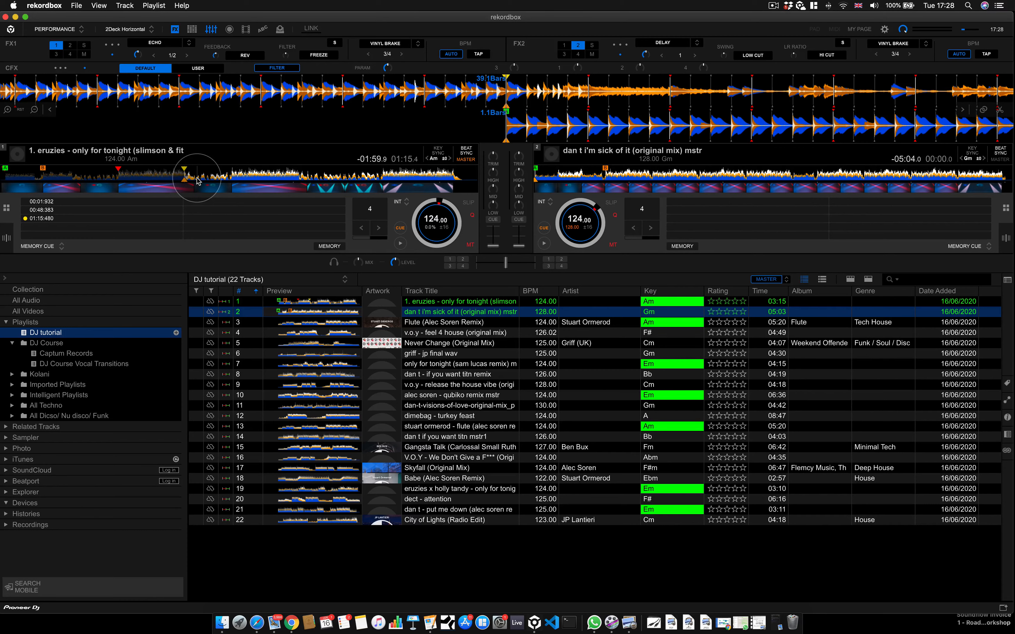
Set the deck 1 cue point at 00:29.028 in the early breakdown and store it as a memory cue
mouse_move(48, 209)
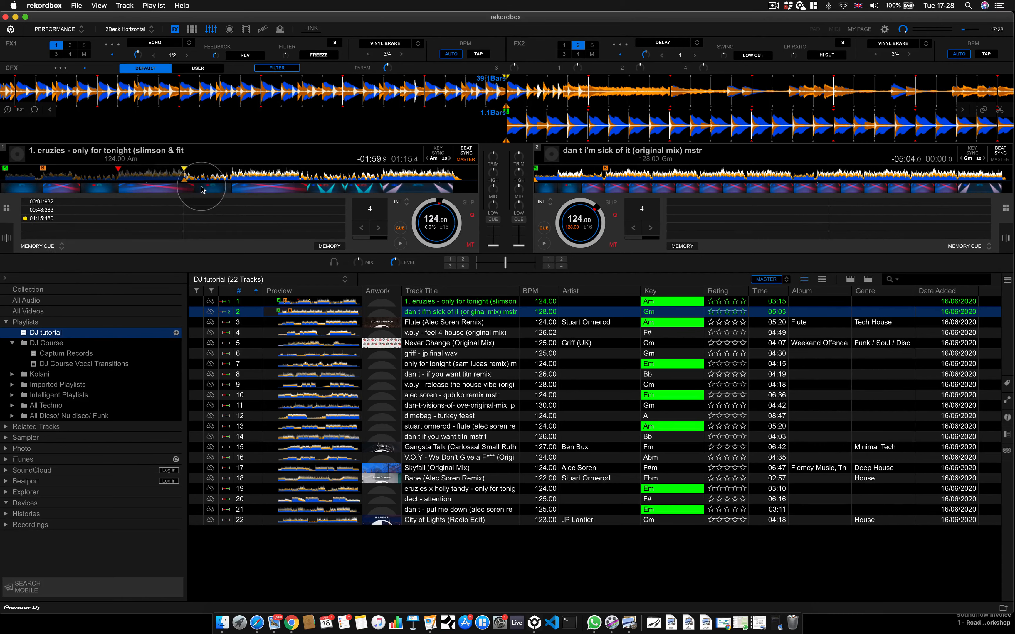
left_click(72, 177)
left_click(400, 228)
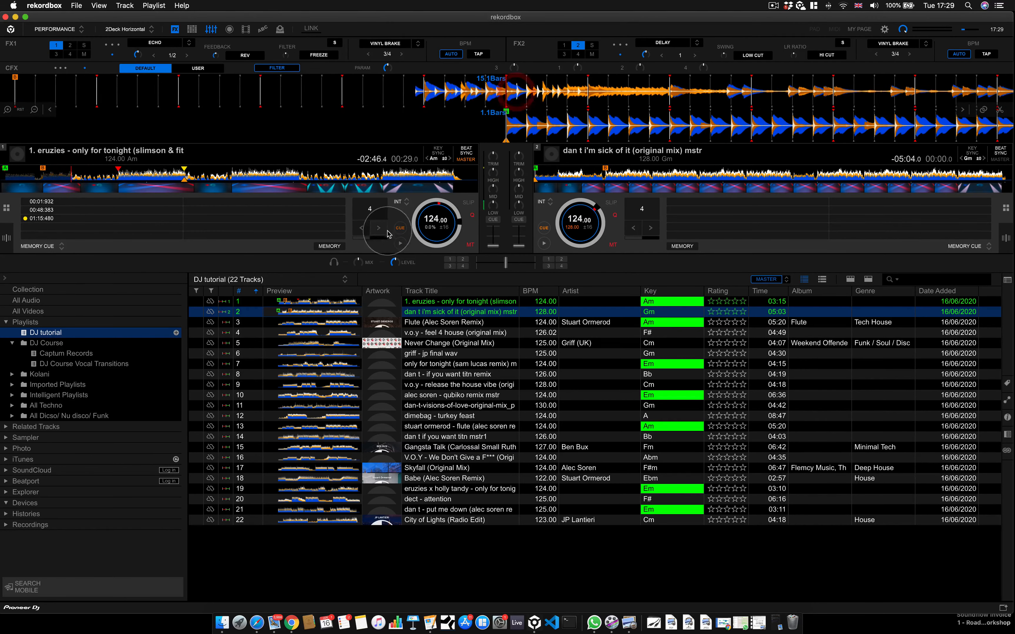
left_click(331, 247)
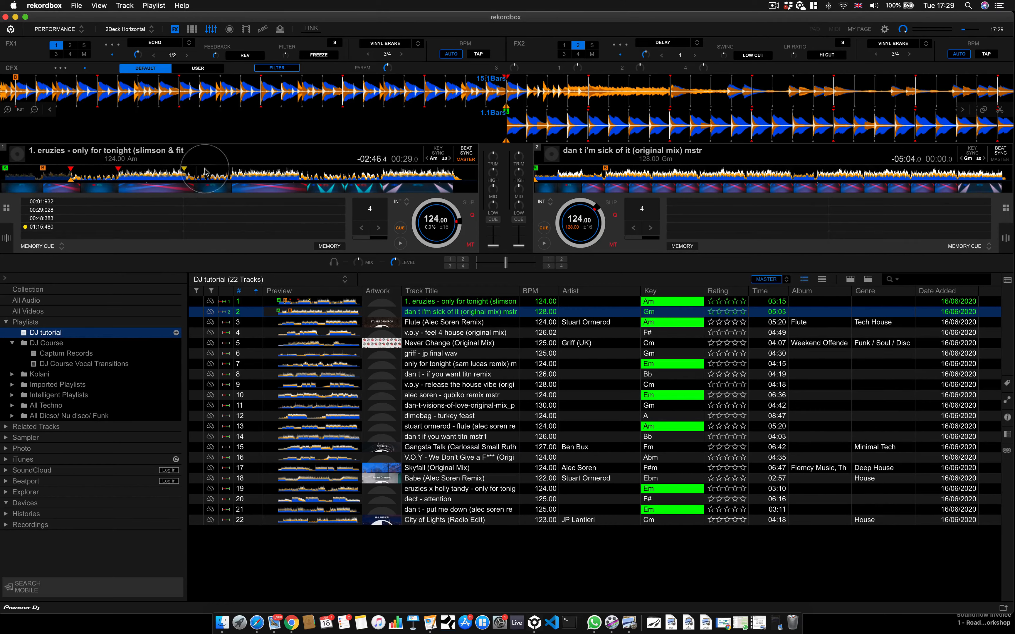
Delete the 00:29.028 and 00:48.383 memory cues from deck 1
left_click(179, 210)
left_click(178, 211)
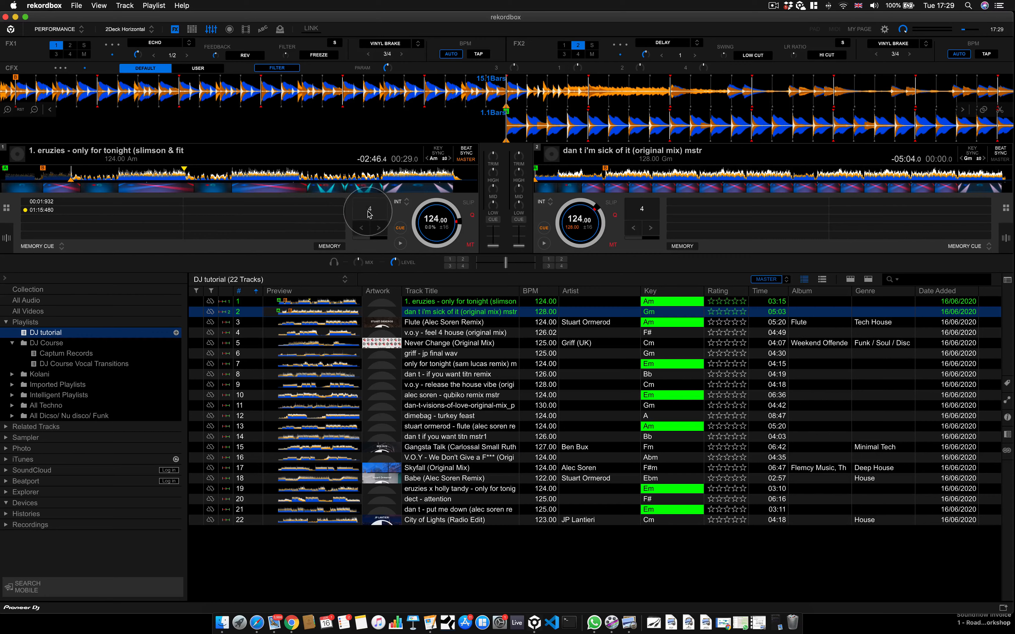
Create a 16-beat loop at the current deck 1 cue point, 00:29.028, and store it as a memory cue
left_click(399, 228)
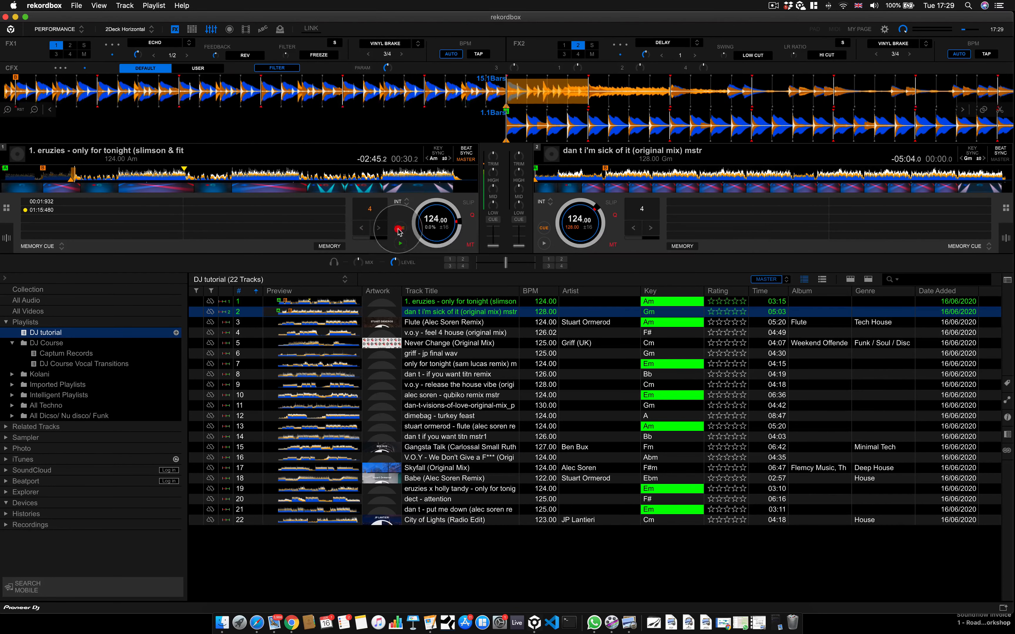
left_click(377, 229)
left_click(377, 229)
left_click(400, 229)
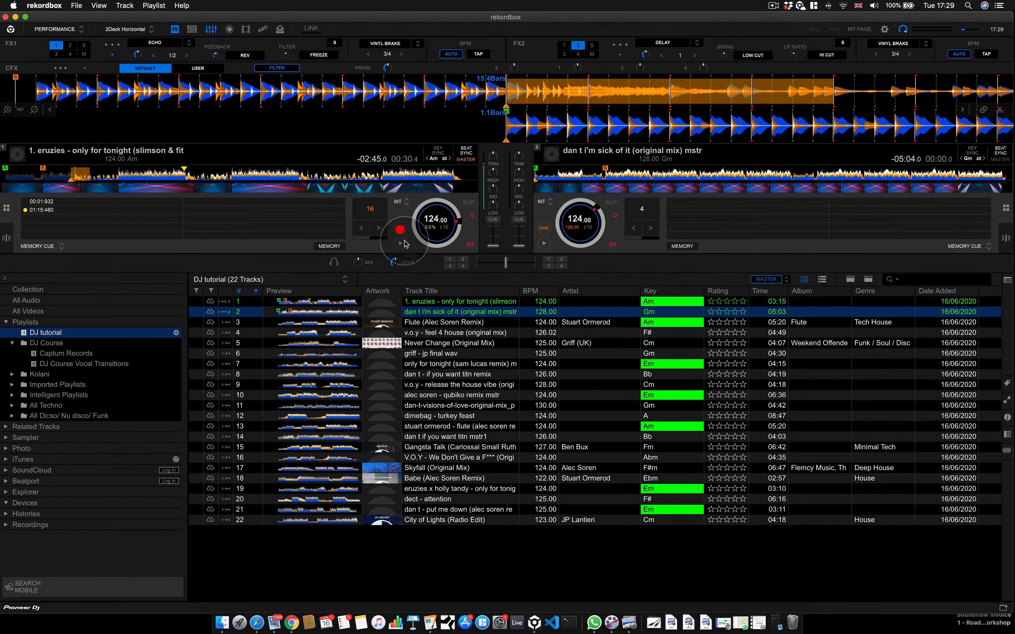
left_click(331, 247)
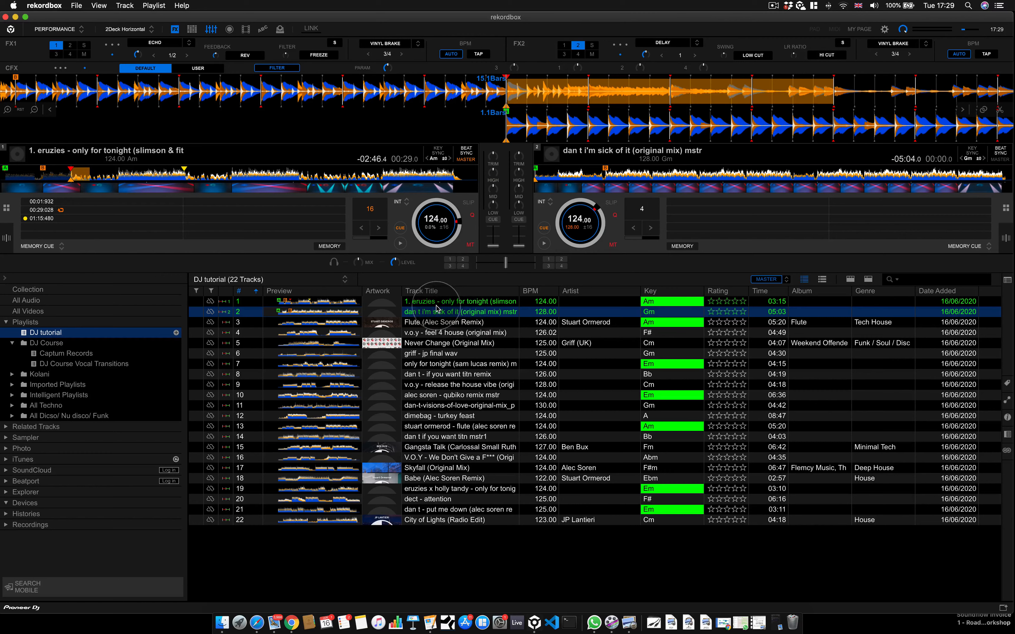
Reload track 1 onto deck 1 and set its stored 00:29.028 loop as the active loop
left_click_drag(445, 302, 223, 216)
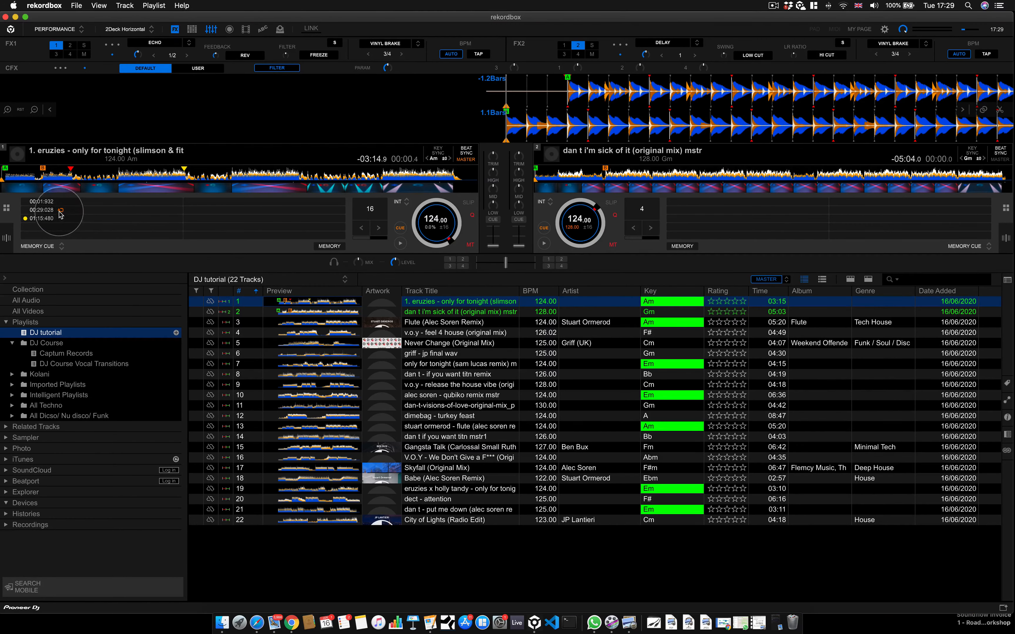
left_click(39, 212)
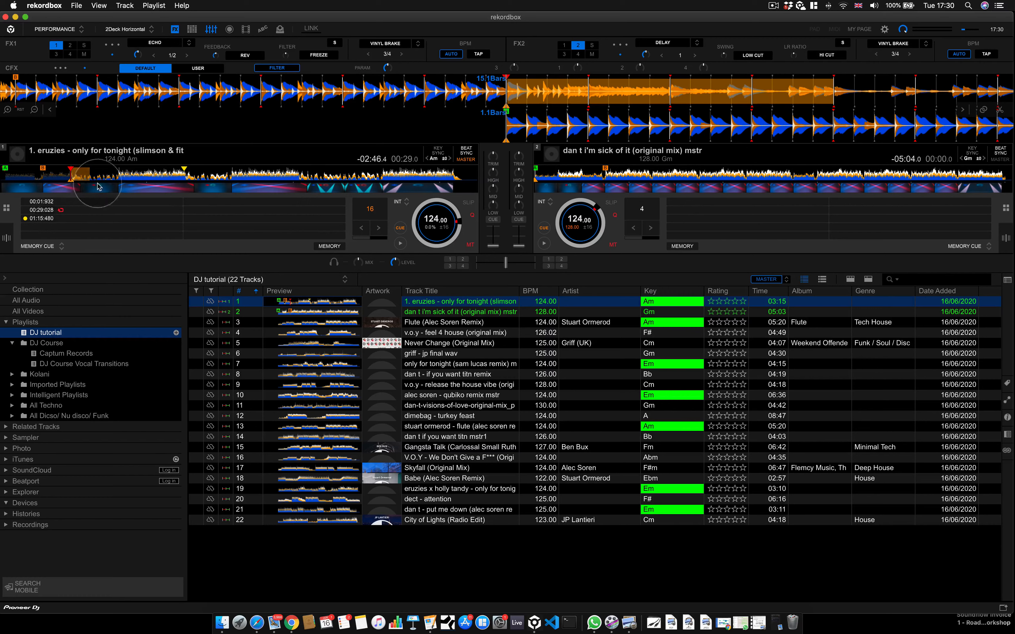
Release the loop and play deck 1 from just before 00:29.028 to test the active loop, then return to its start
left_click(372, 208)
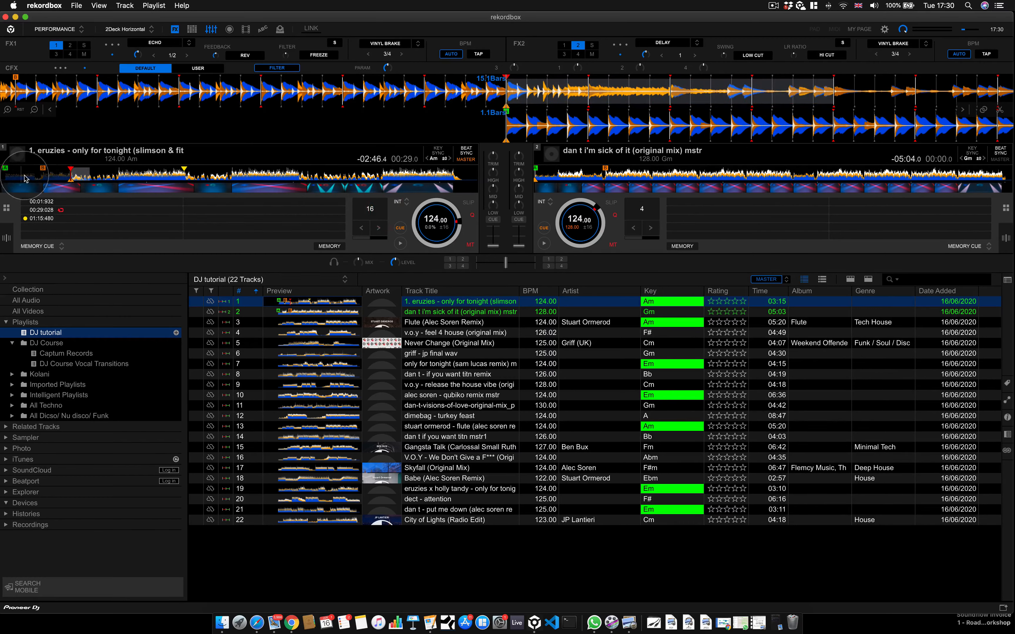
left_click(71, 176)
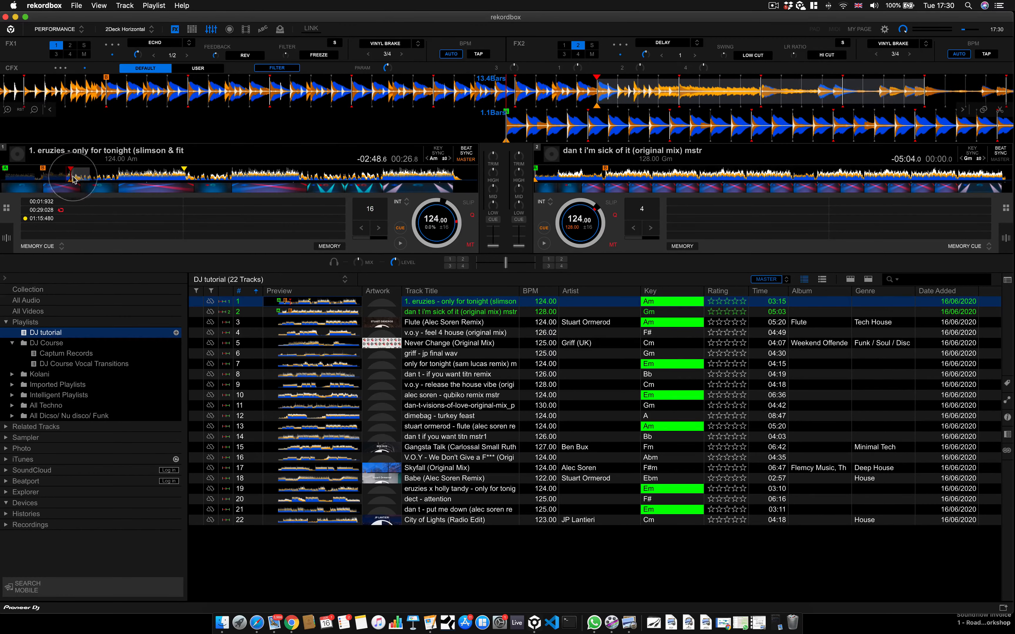
left_click(401, 244)
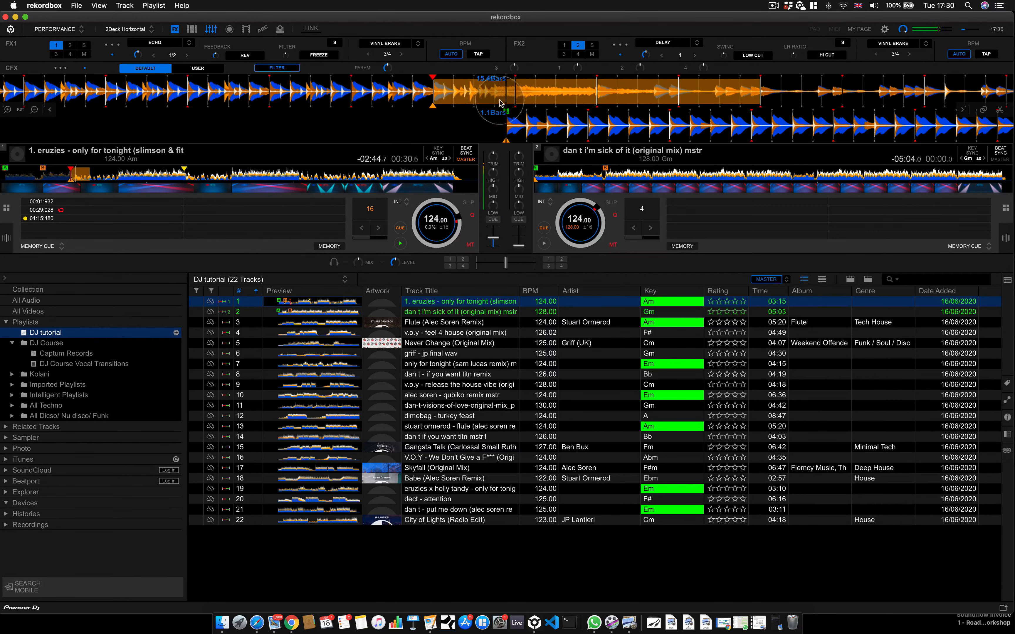
left_click(401, 229)
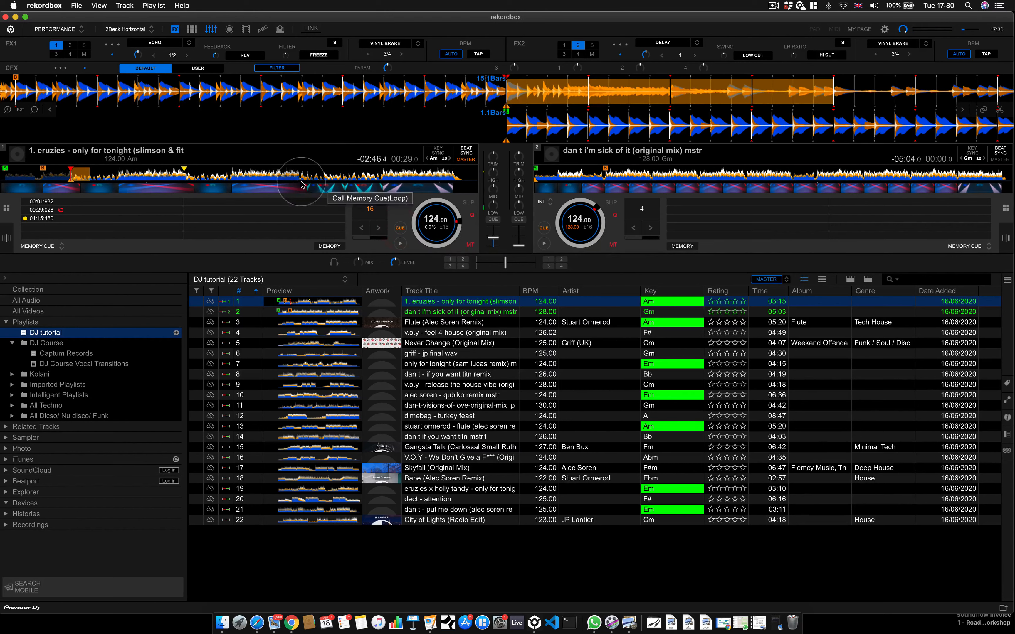
Store a 64-beat loop at the final drop (02:36.771) as a memory cue on deck 1 and make it the active loop
left_click(383, 179)
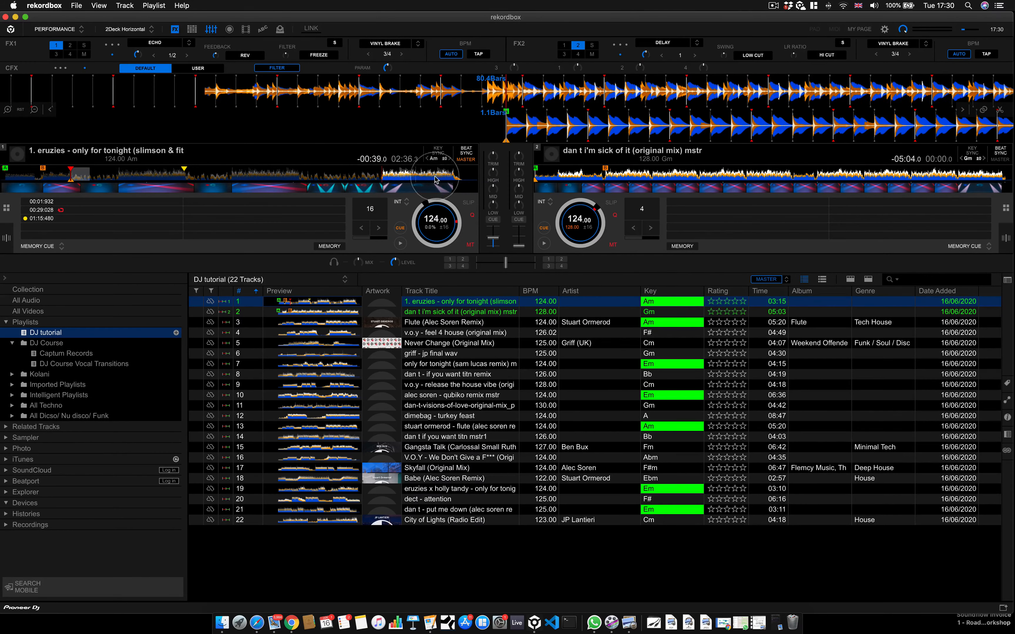
left_click_drag(533, 98, 518, 99)
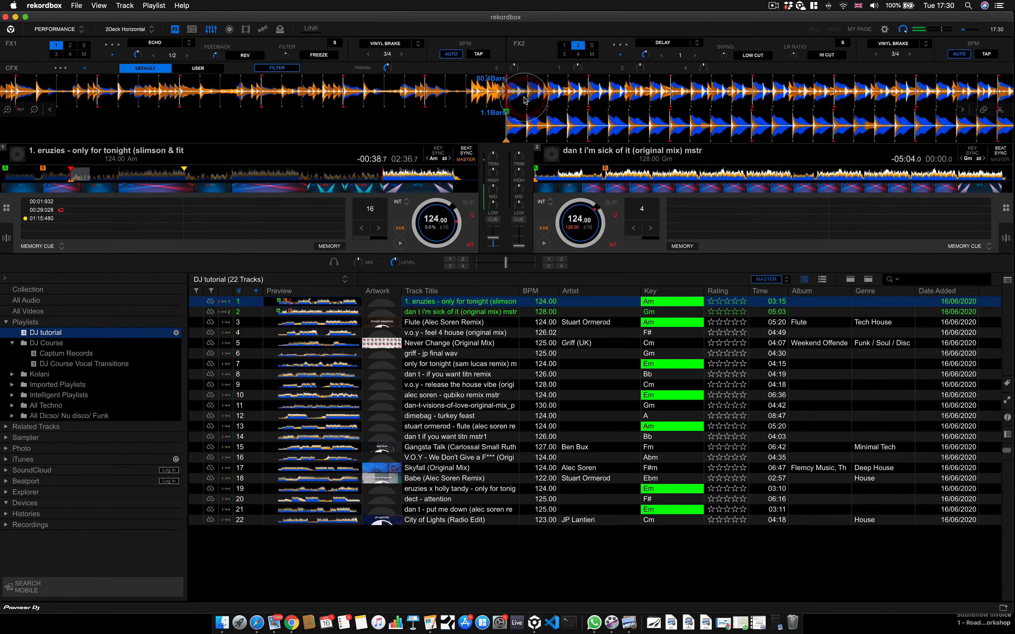
left_click(379, 227)
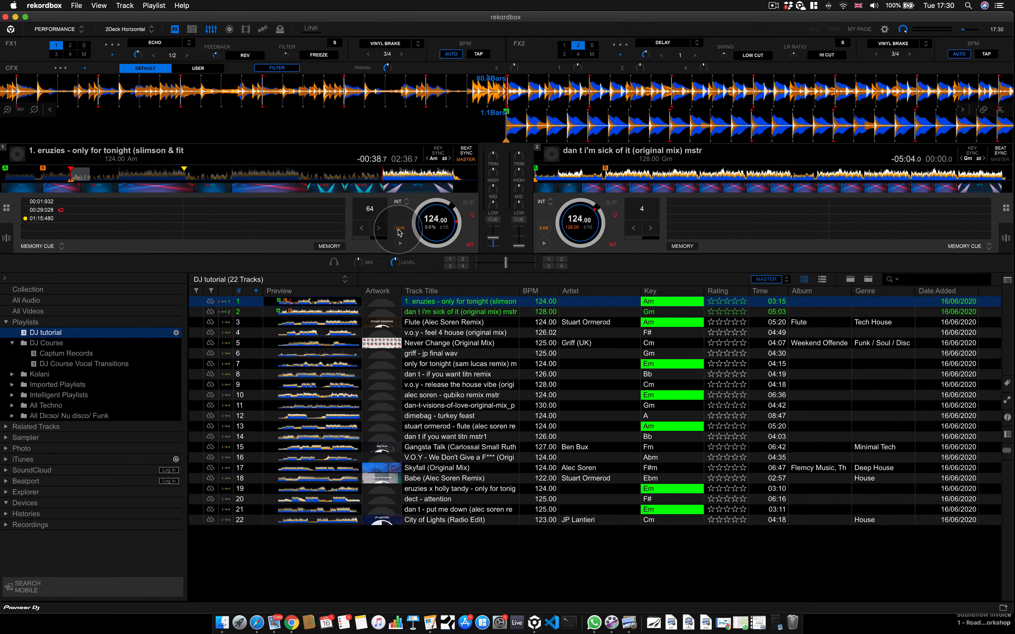
left_click_drag(494, 238, 487, 264)
left_click(370, 210)
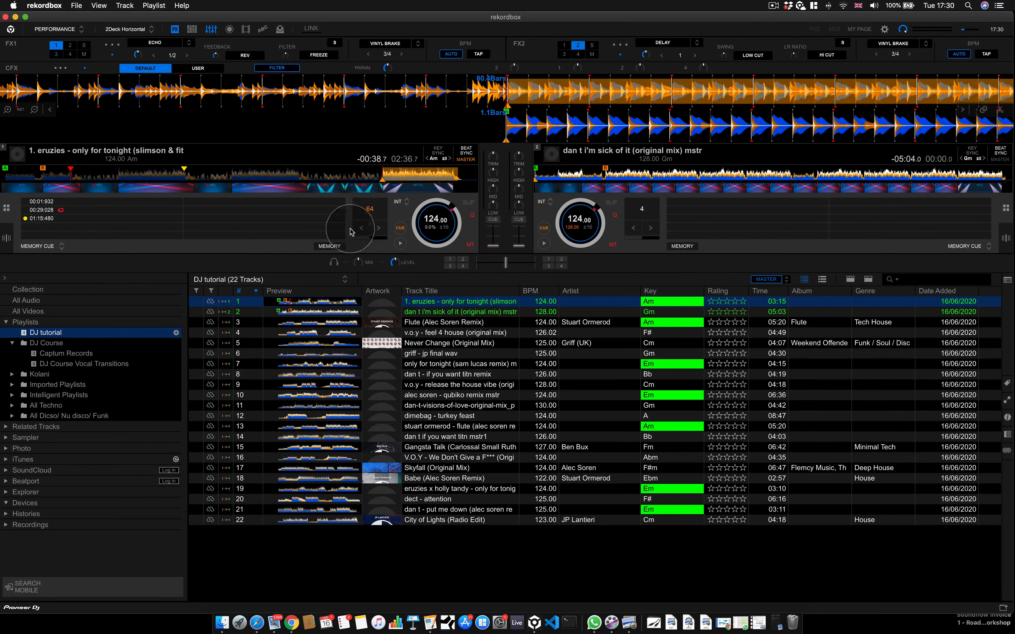
left_click(334, 248)
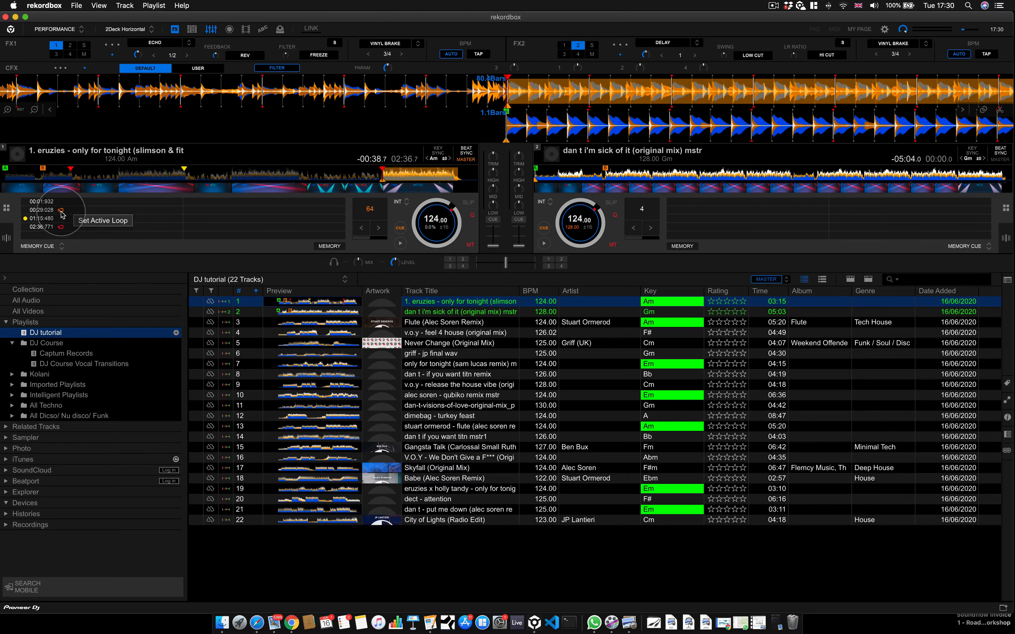
left_click(60, 227)
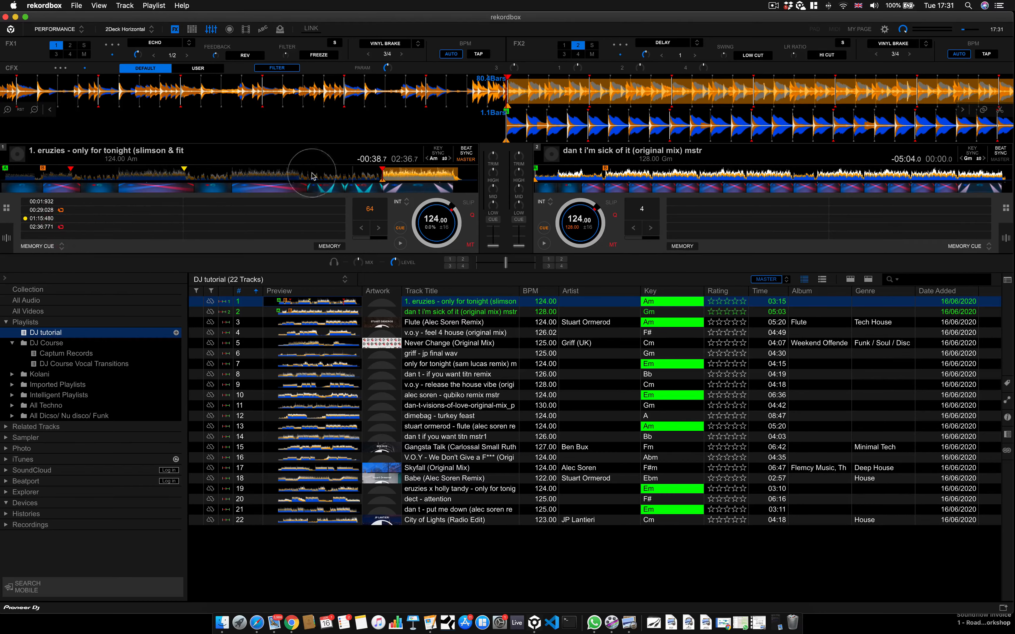
Play deck 1 from just before 02:36.771 to test the 64-beat active loop, then return to its start
left_click(378, 178)
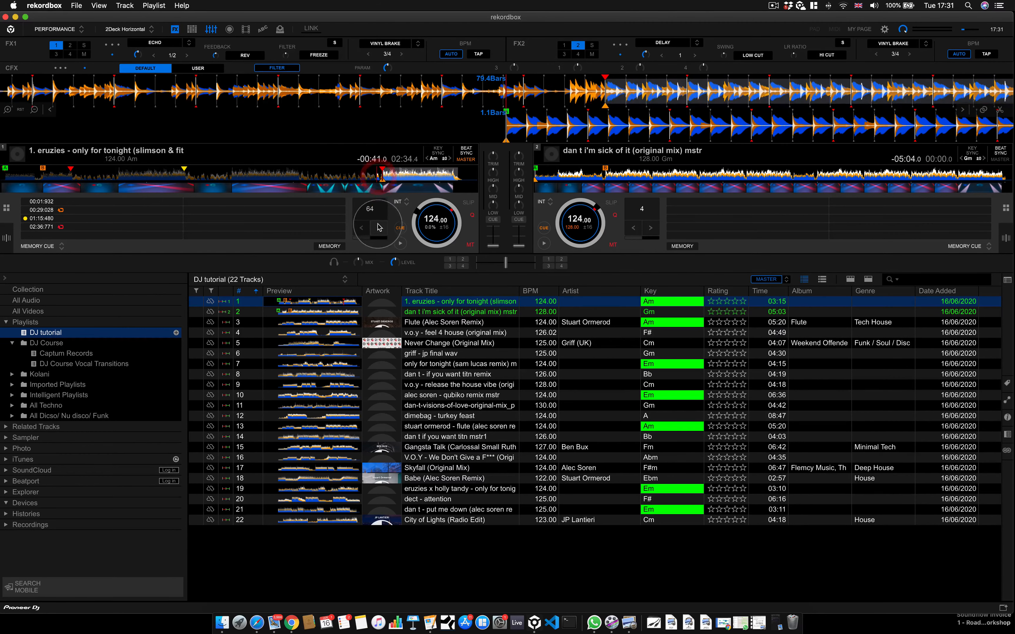
left_click(401, 244)
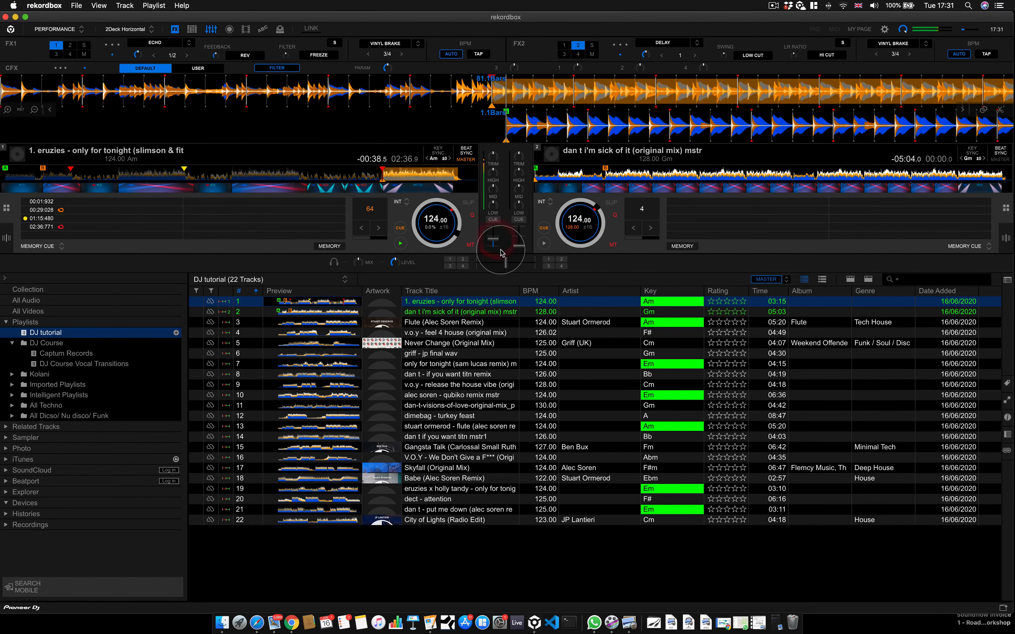
left_click(403, 233)
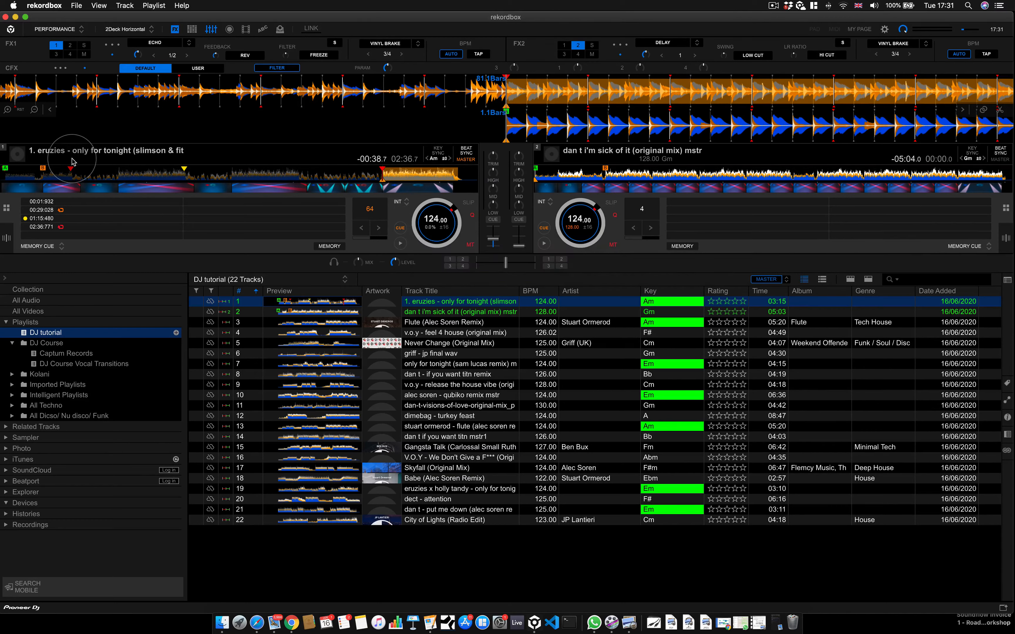
Switch rekordbox to Export mode and load track 3, Flute, onto deck 2
left_click(59, 29)
left_click(76, 43)
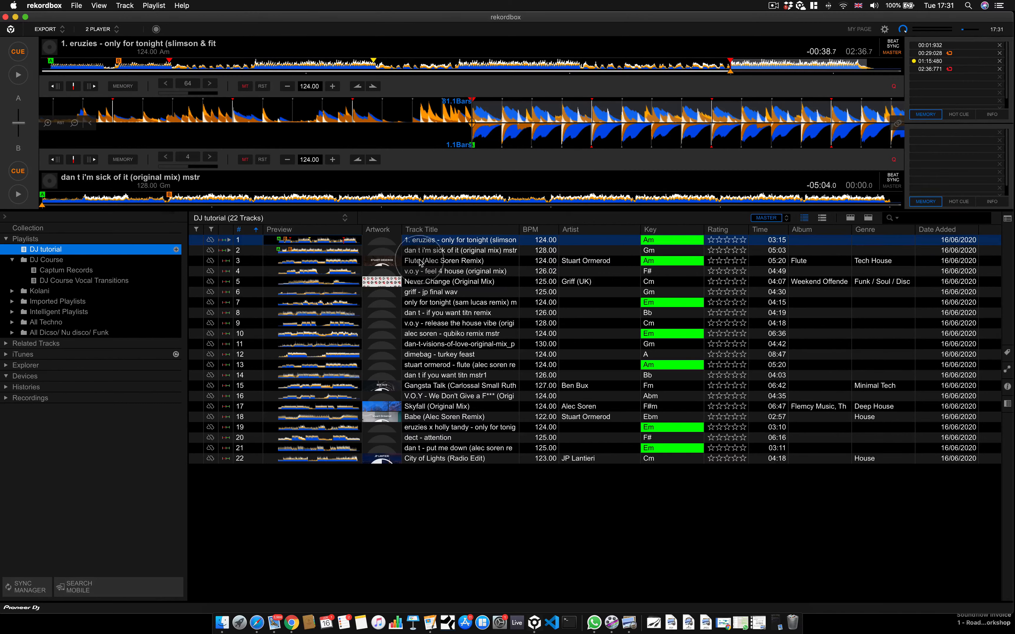
left_click_drag(423, 260, 468, 168)
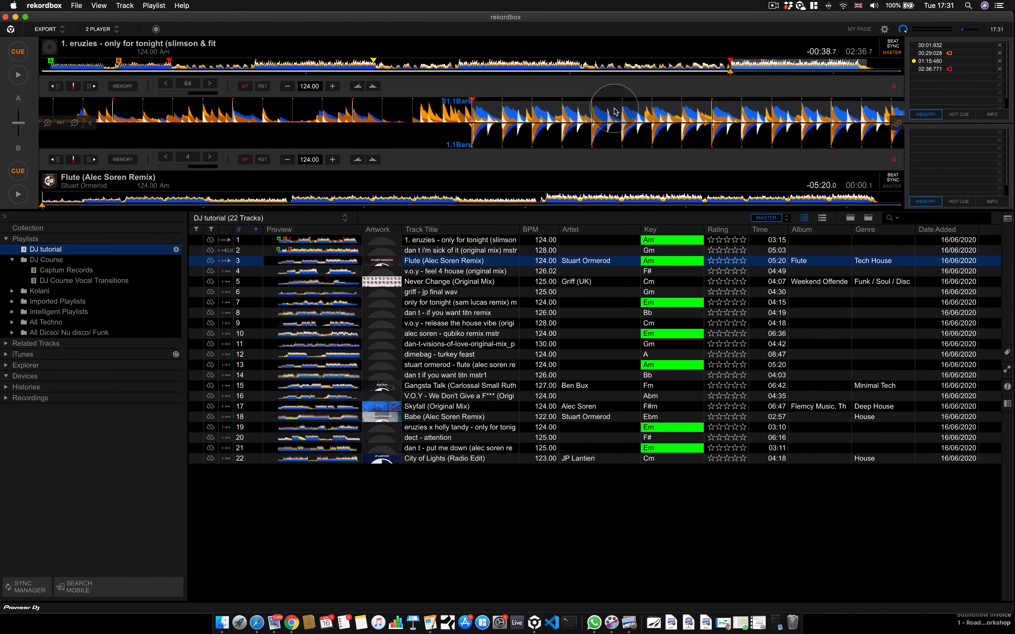
Store a memory cue at the very start of Flute on deck 2 (00:00.144) and view its colour options without choosing one
left_click(15, 168)
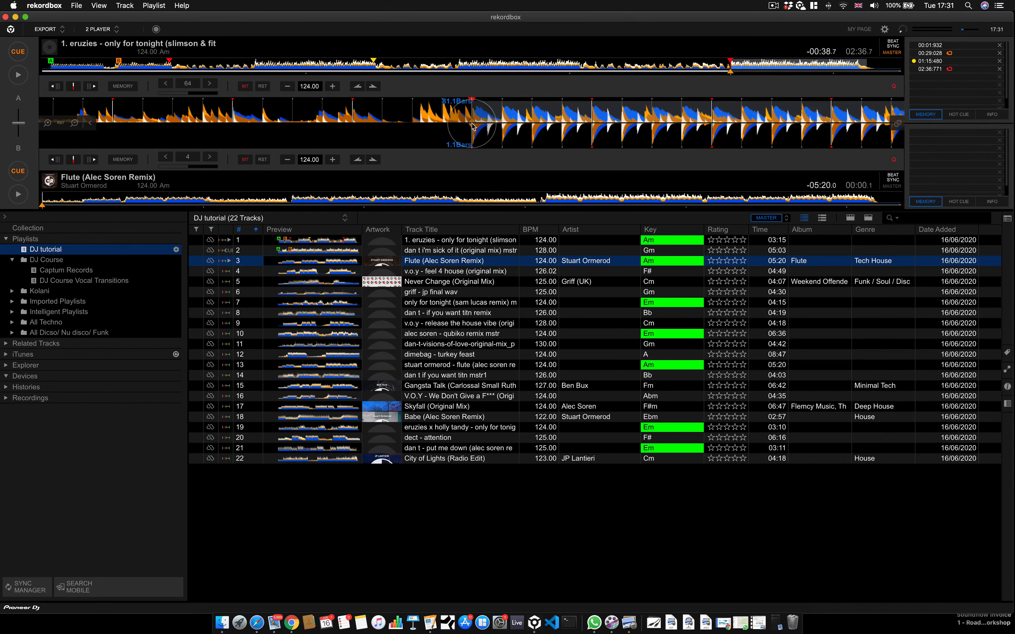
left_click(120, 161)
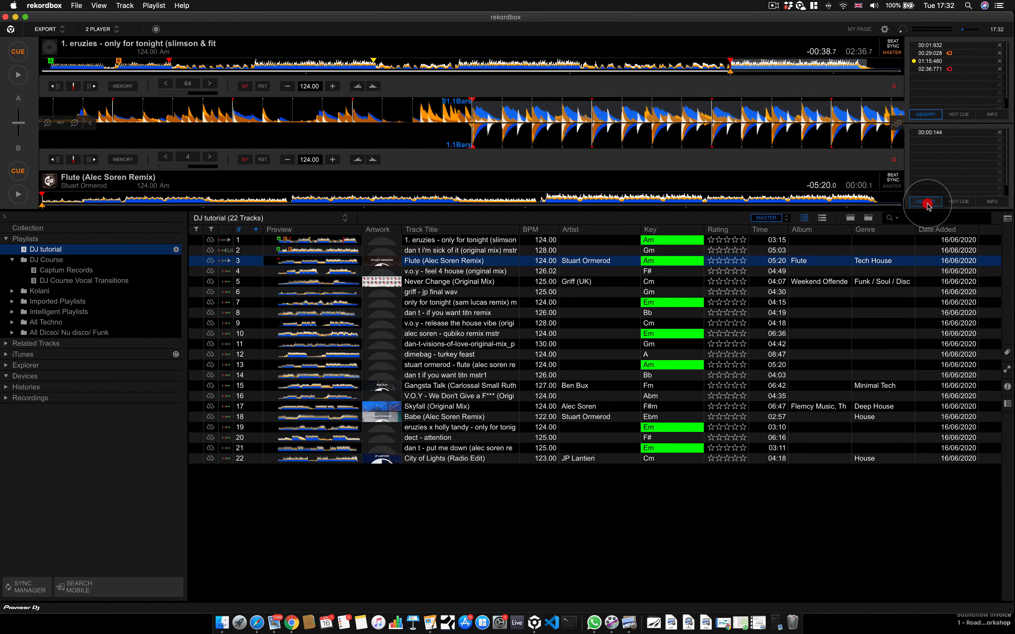
right_click(918, 134)
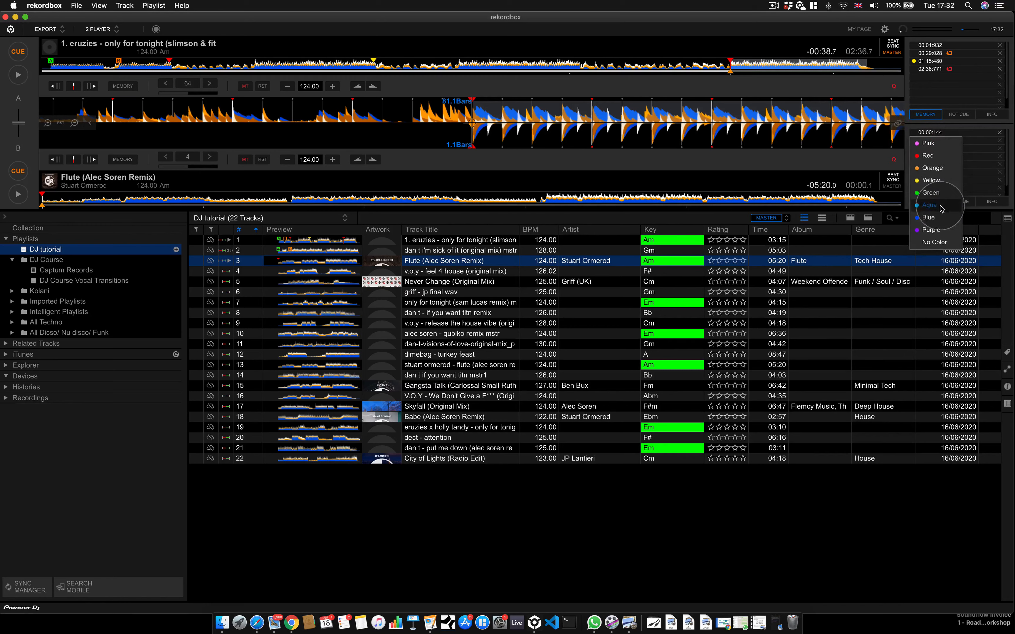
left_click(973, 149)
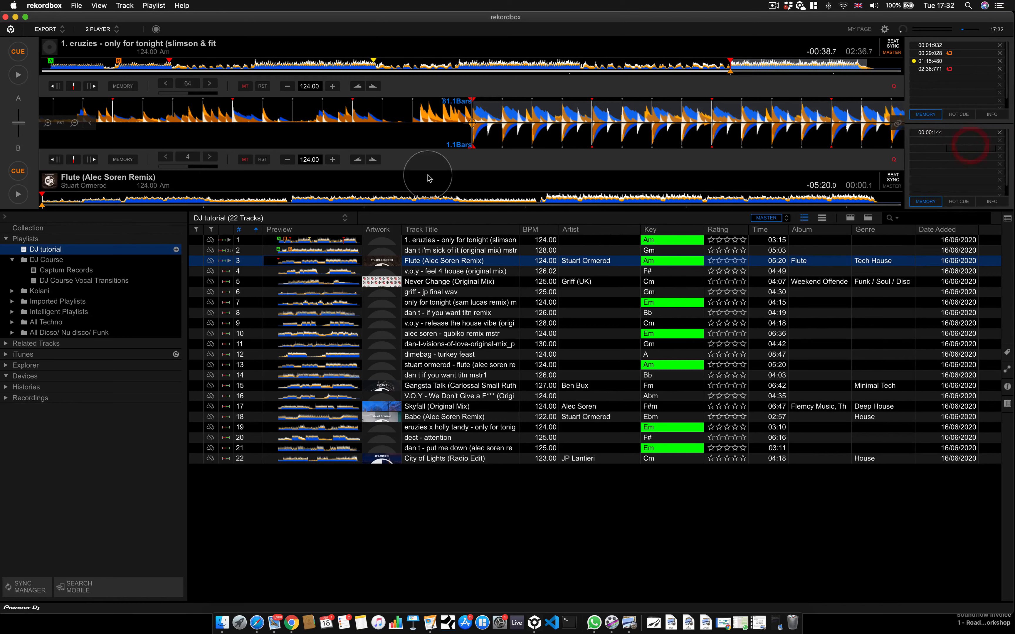
Set a 32-beat loop at 01:33.047 in Flute on deck 2 and store it as a memory cue
left_click(291, 200)
left_click_drag(516, 134, 452, 137)
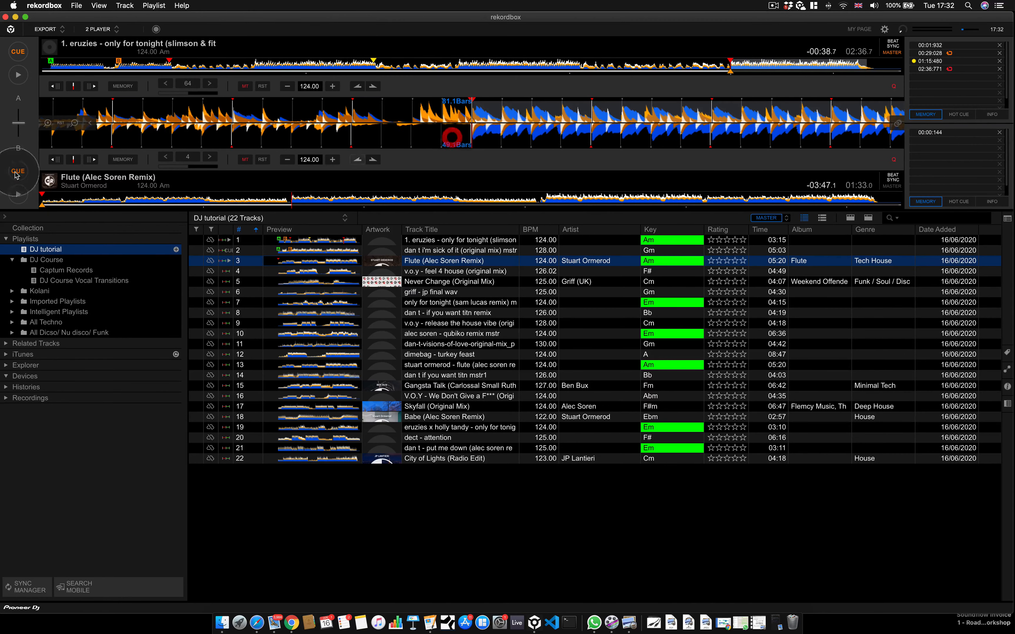
left_click(23, 169)
left_click(209, 158)
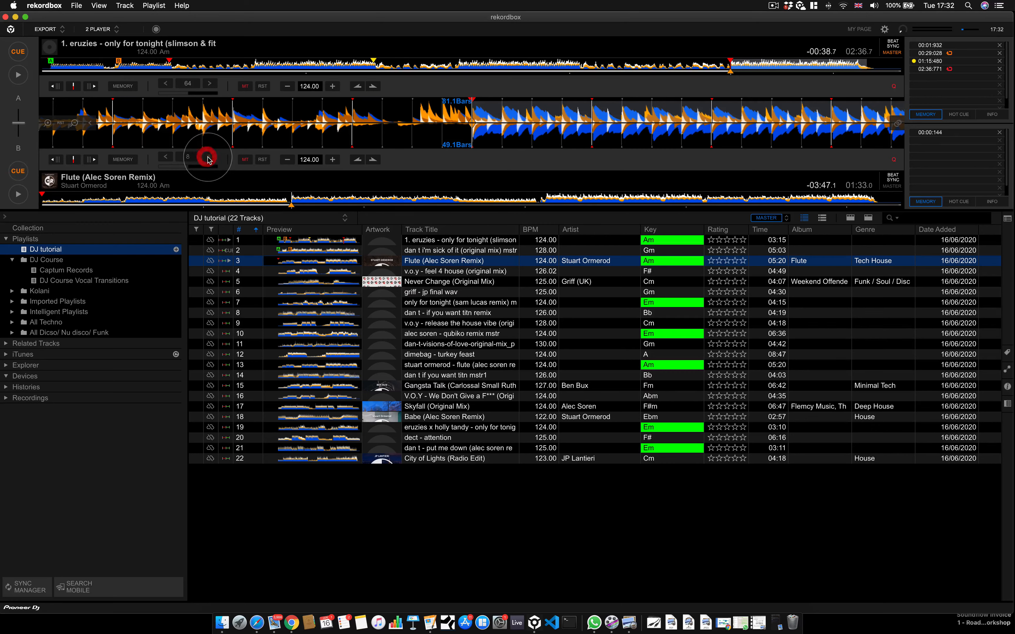
left_click(209, 158)
left_click(209, 157)
left_click(188, 157)
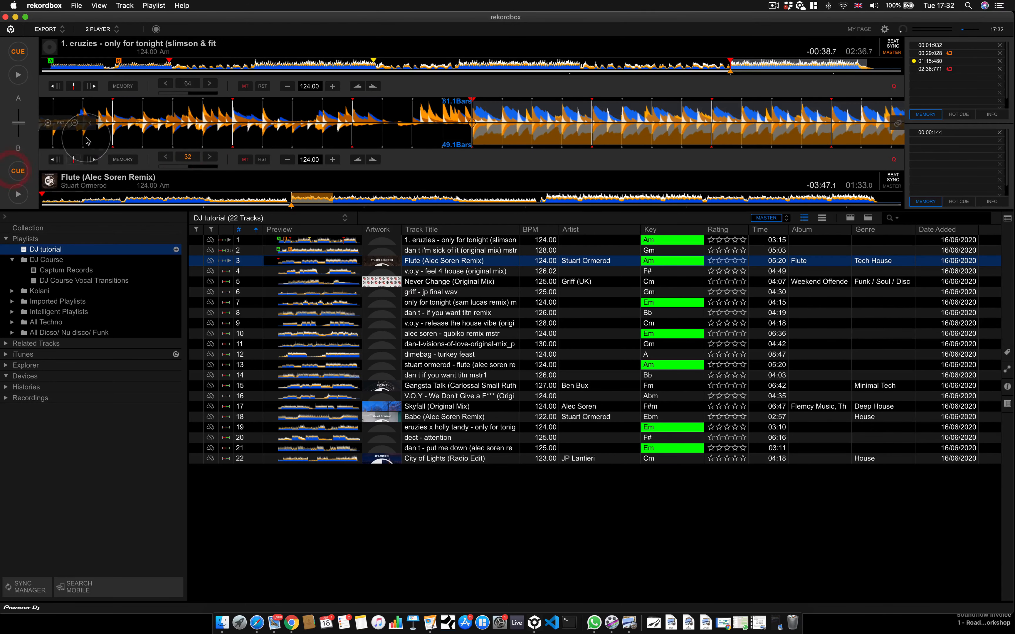
left_click(122, 160)
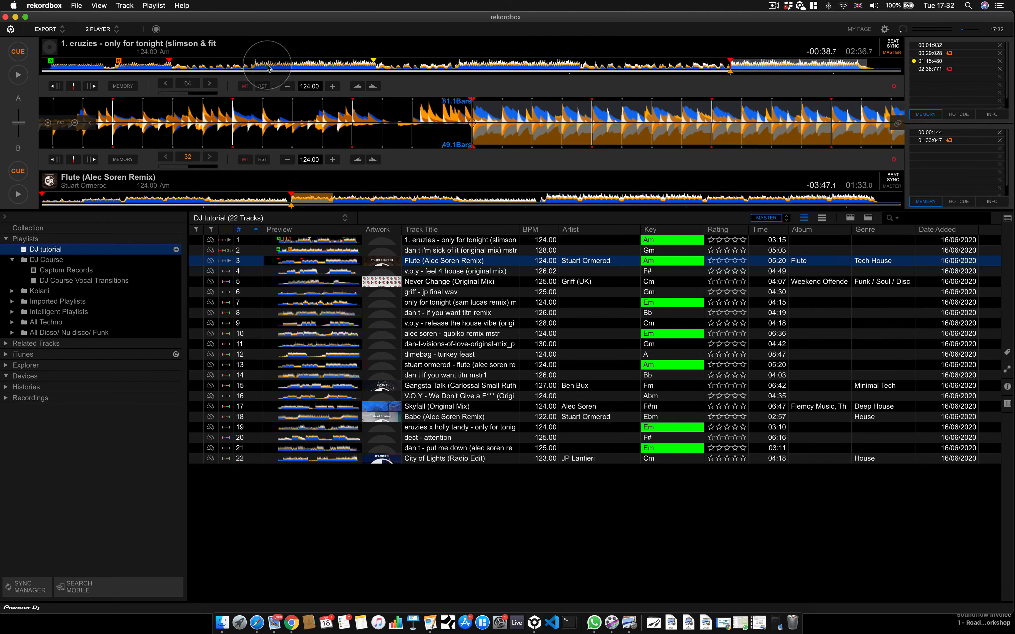
Align deck 1 to the first beat of the drop at 00:48.383 and store a memory cue there
left_click(256, 64)
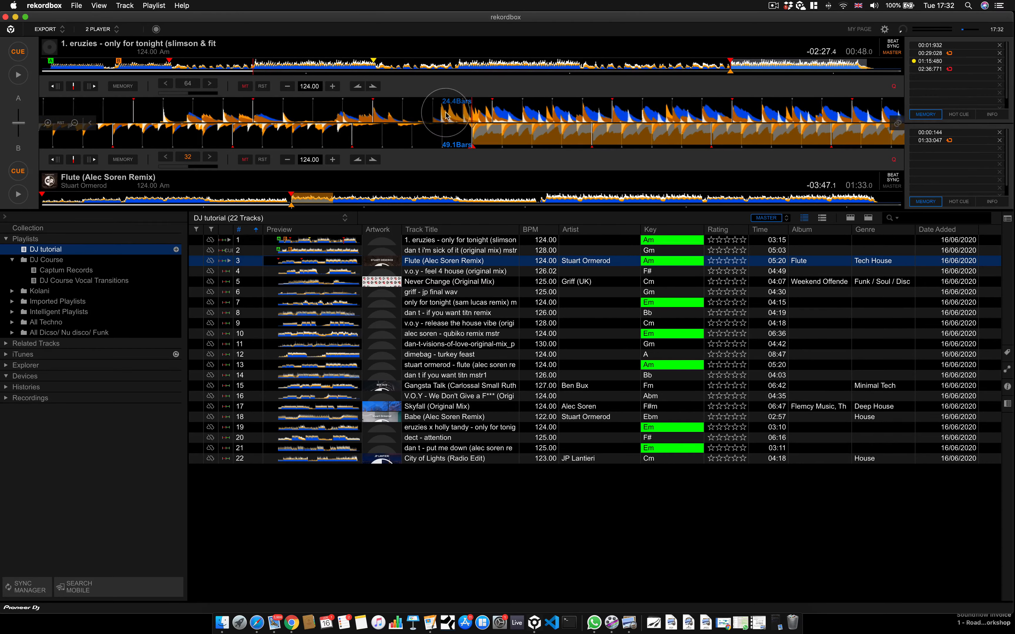
left_click(432, 116)
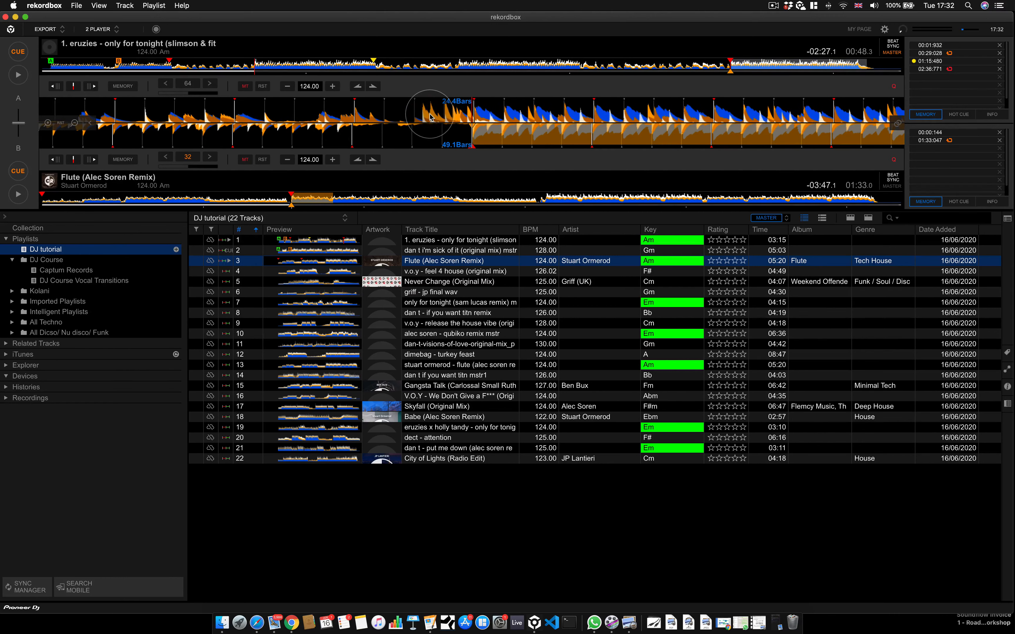
left_click_drag(432, 116, 474, 113)
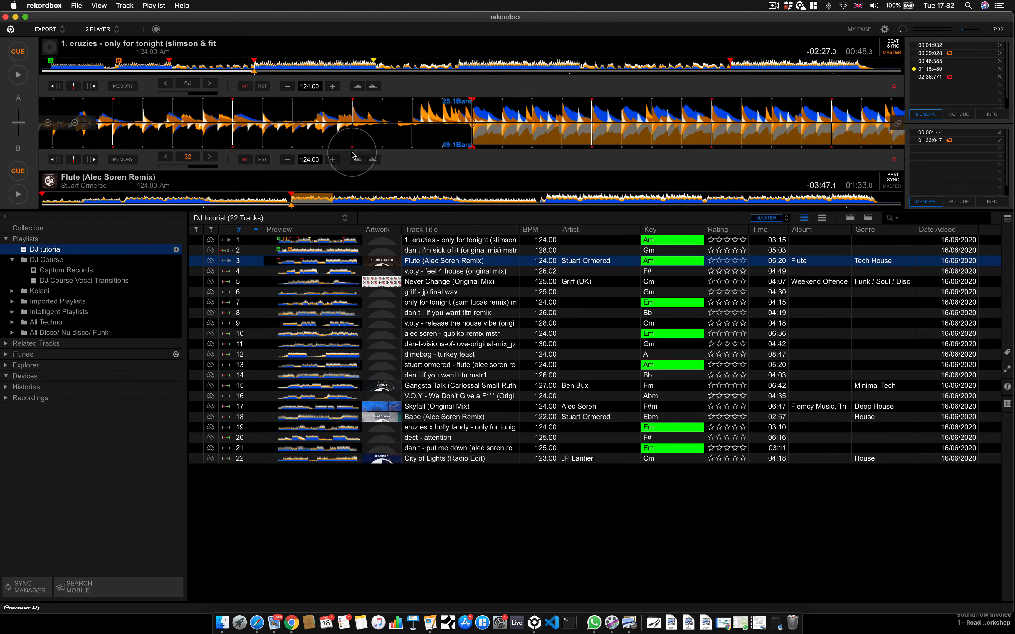
Move deck 2's playback position to the drop in the second half of Flute
left_click(545, 200)
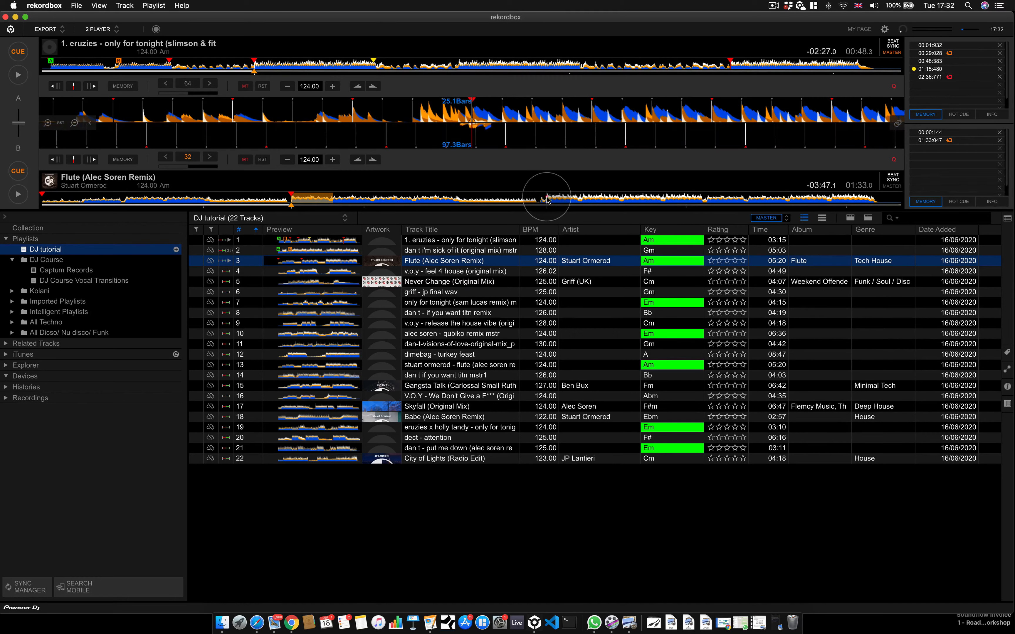